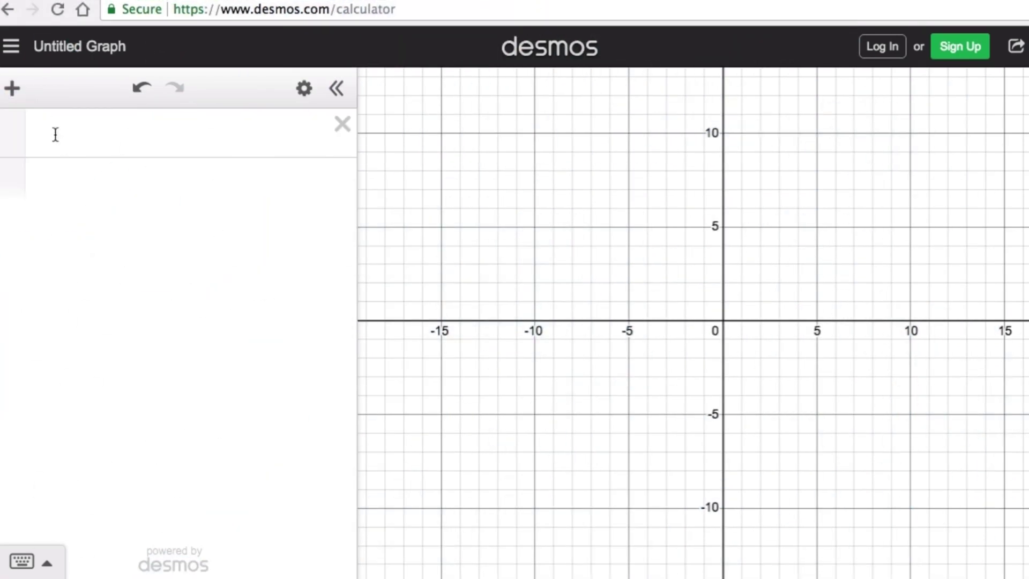
- Graph the parent absolute value function y = |x| and display the coordinates of its vertex
click(51, 134)
text(y=)
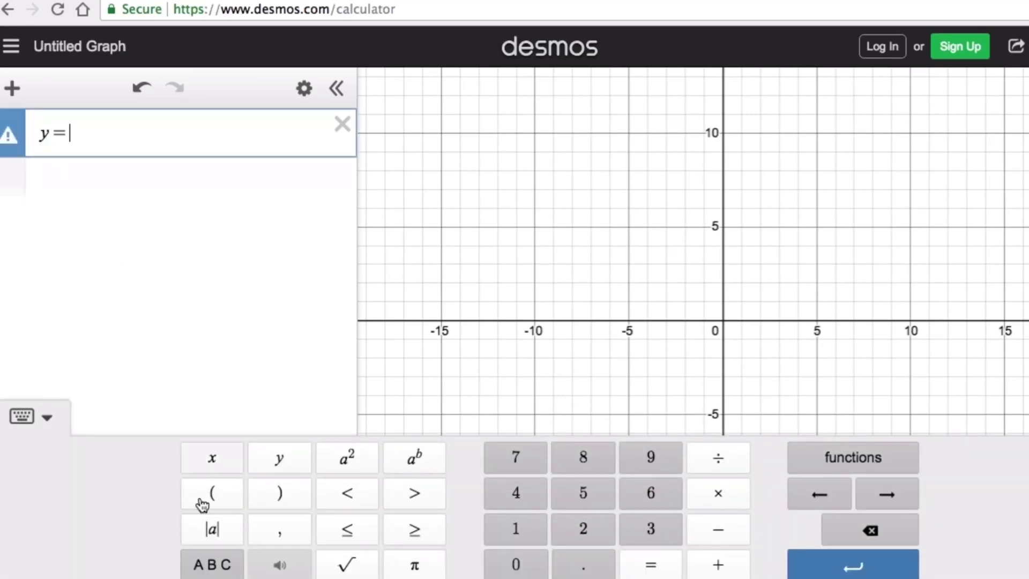
click(214, 530)
text(x|)
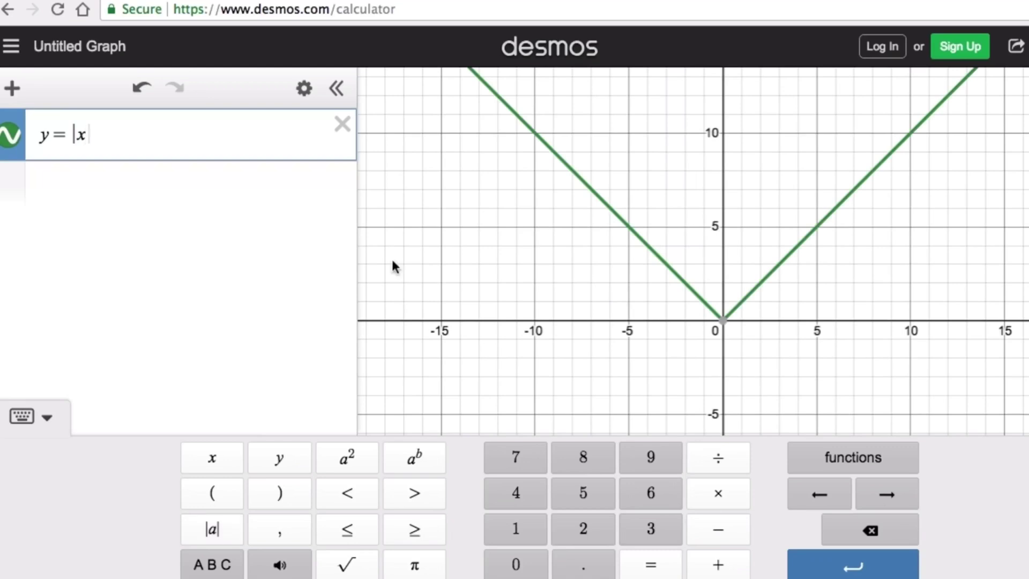
click(788, 192)
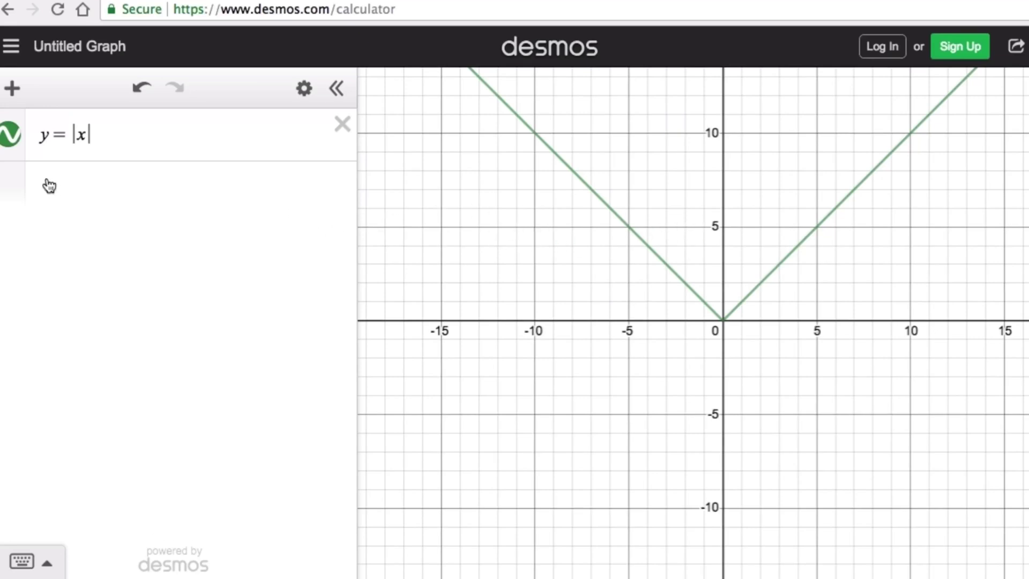
click(722, 319)
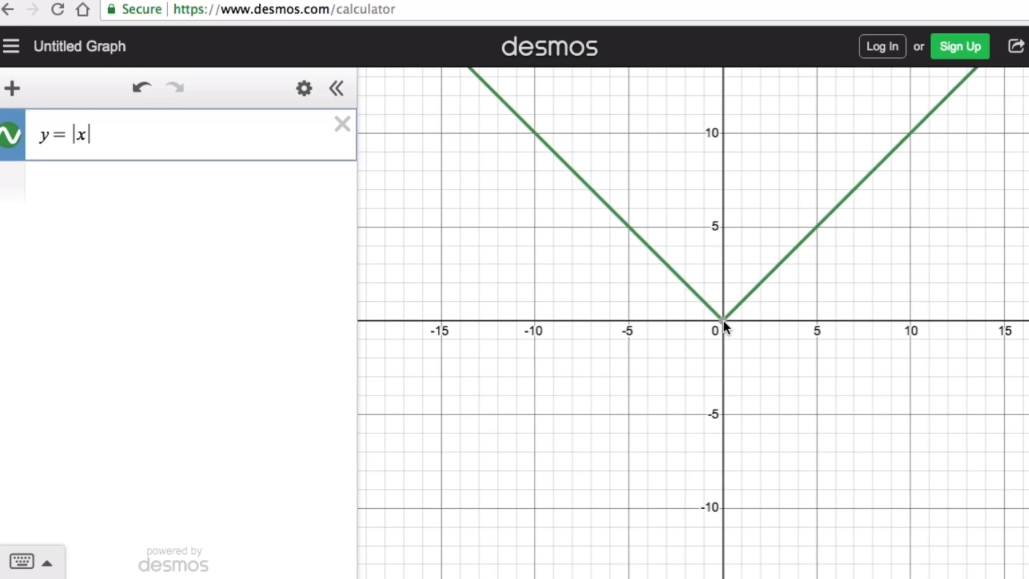
click(723, 321)
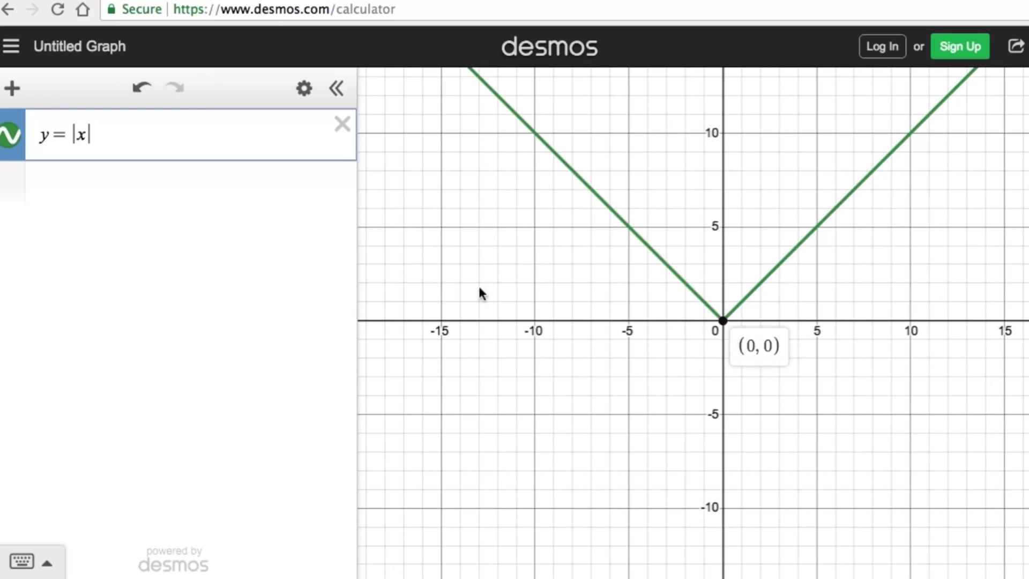
- Enter the general absolute value equation y = a|x − h| + k as a second expression
click(59, 197)
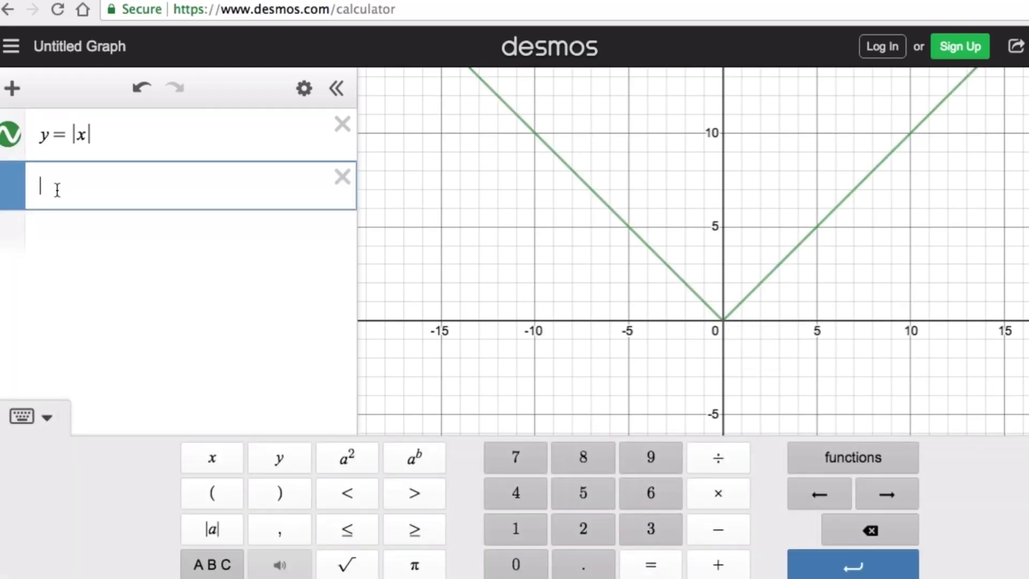
text(y=a)
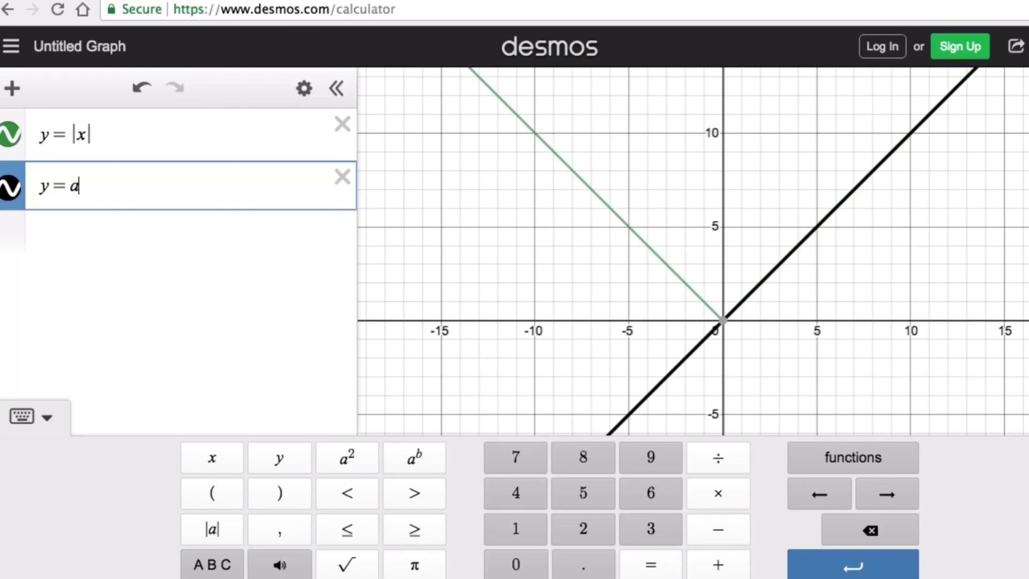
click(199, 528)
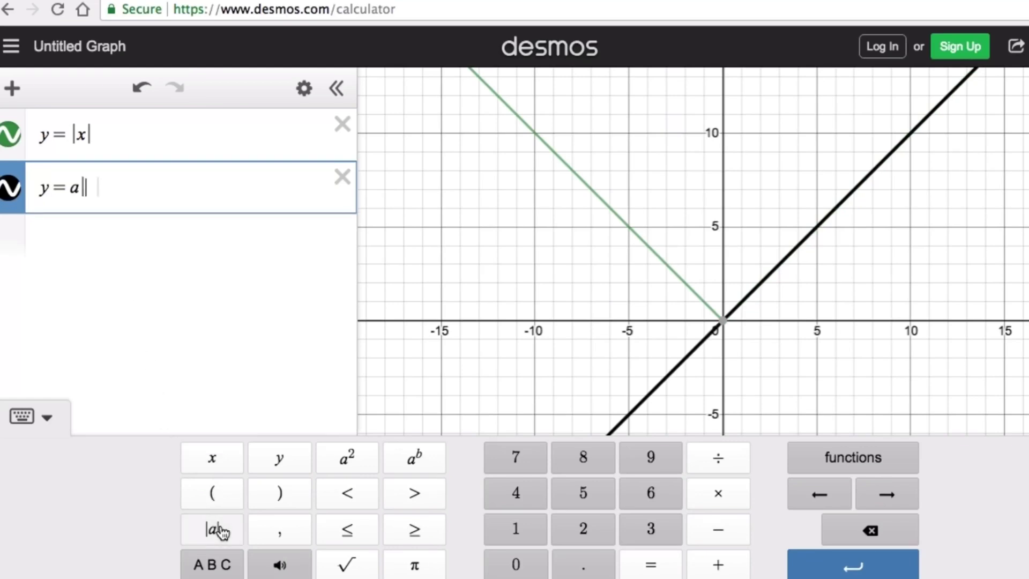
text(x-h)
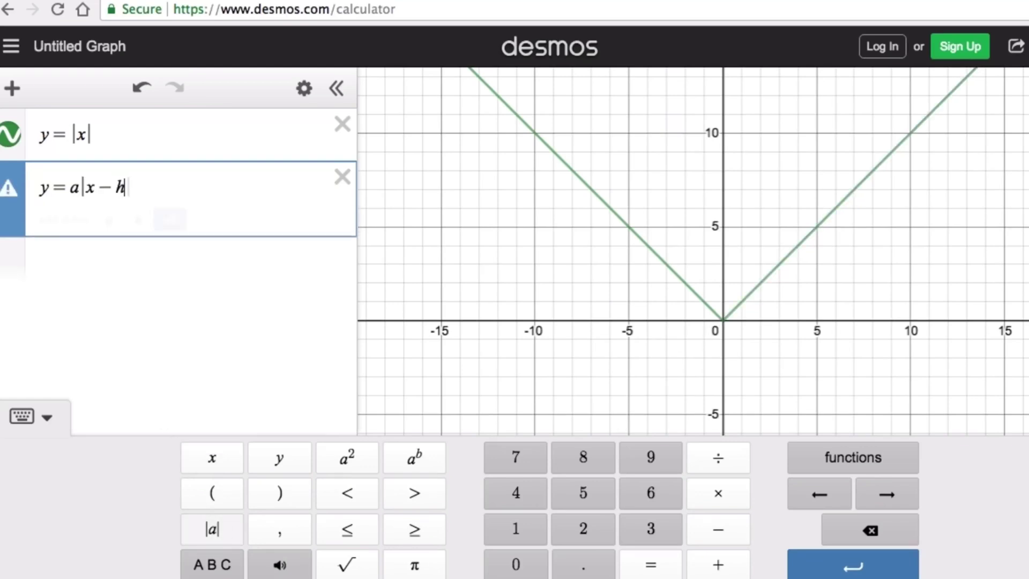
key(Right)
text(+ )
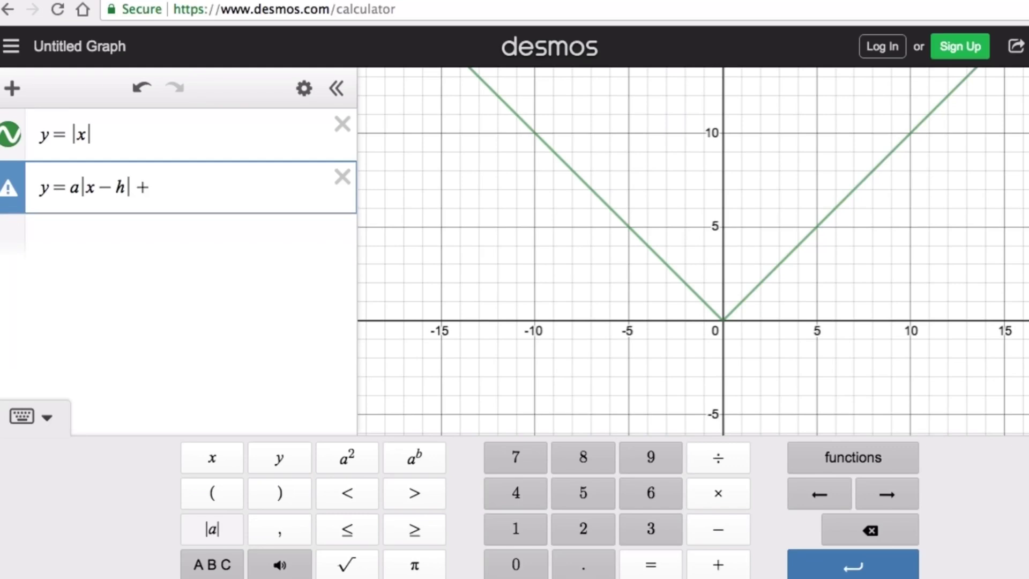
text(k)
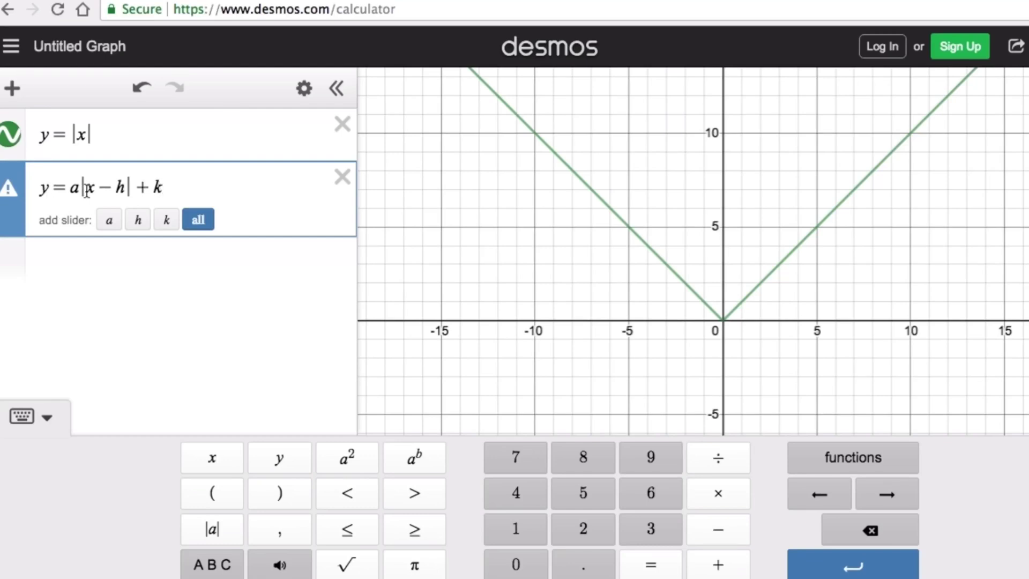
click(261, 210)
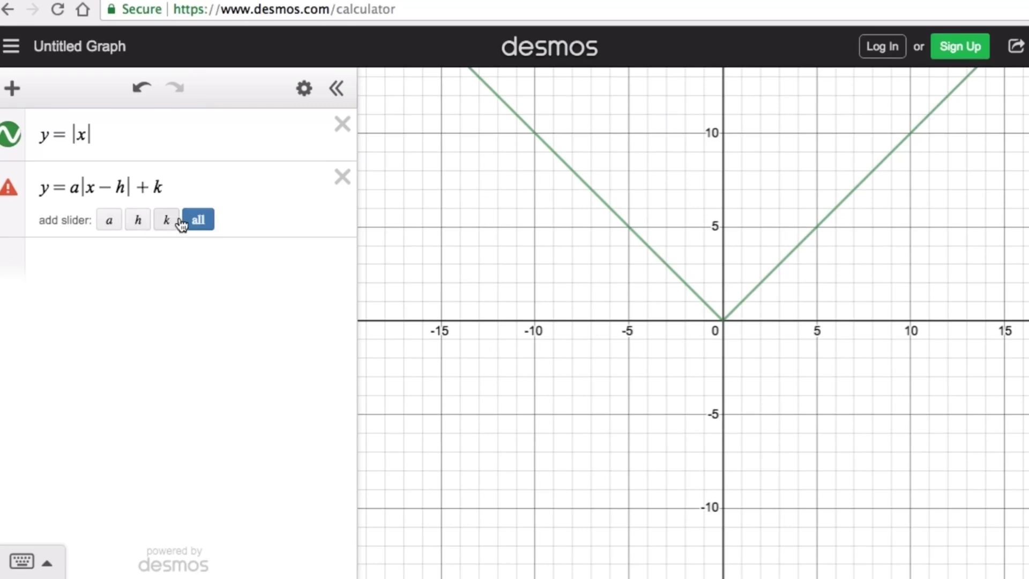
- Add sliders for all three parameters a, h and k, and set both h and k to 0
click(199, 220)
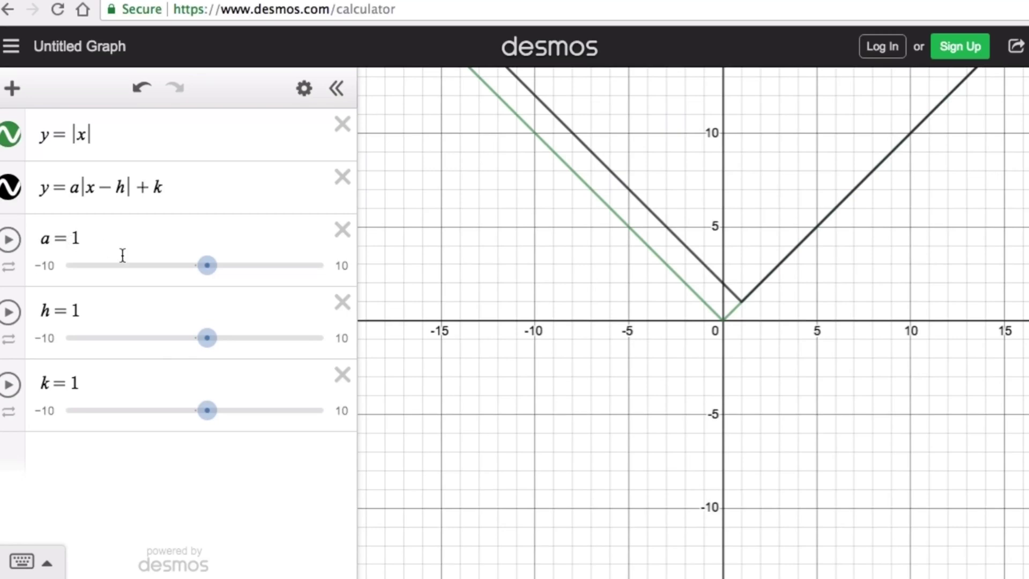
drag(205, 338, 194, 345)
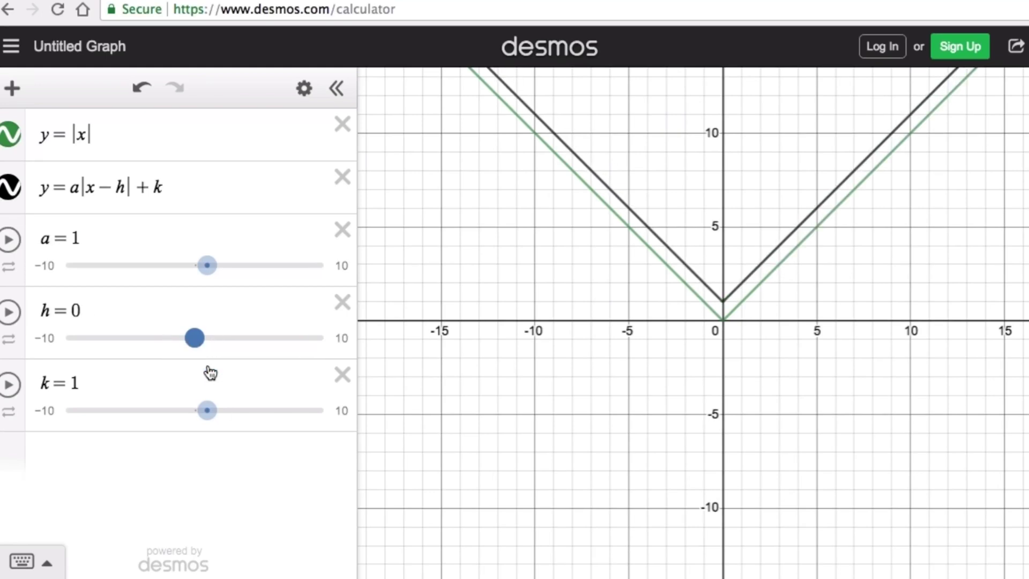
drag(208, 410, 196, 413)
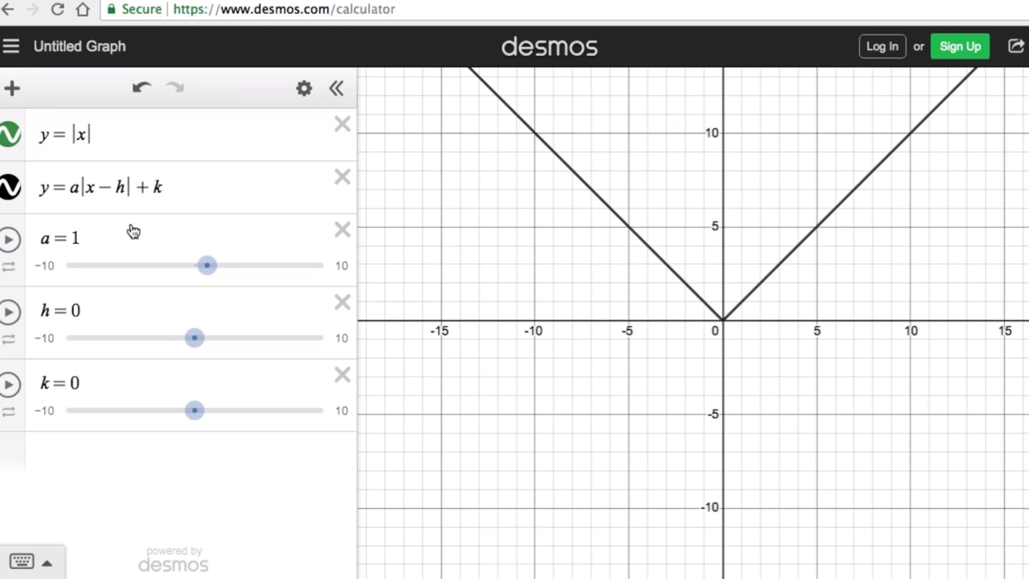
- Set the a slider to −7.6 and highlight the negative sign of its value
drag(207, 268, 97, 273)
click(209, 272)
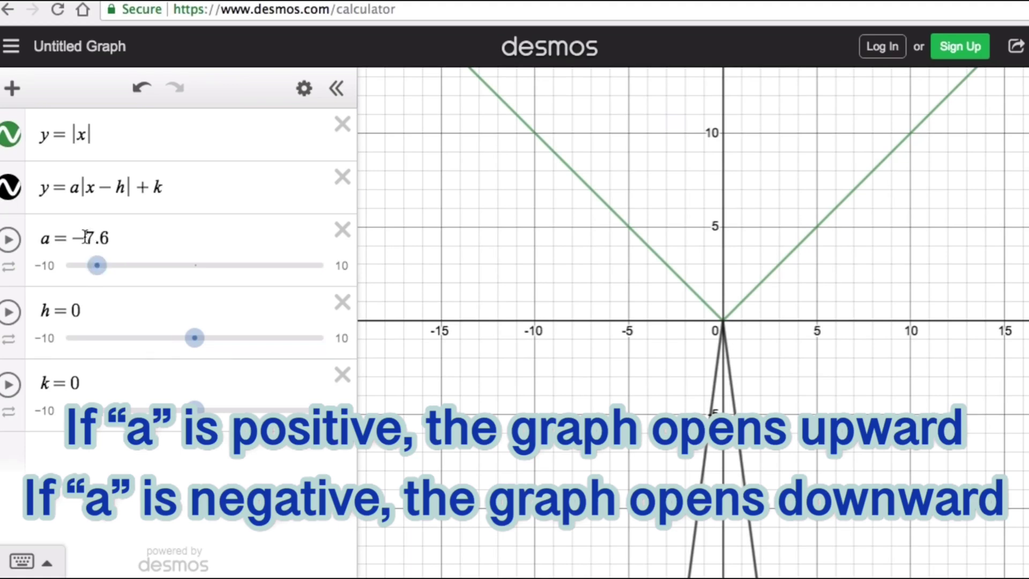
drag(73, 240, 86, 238)
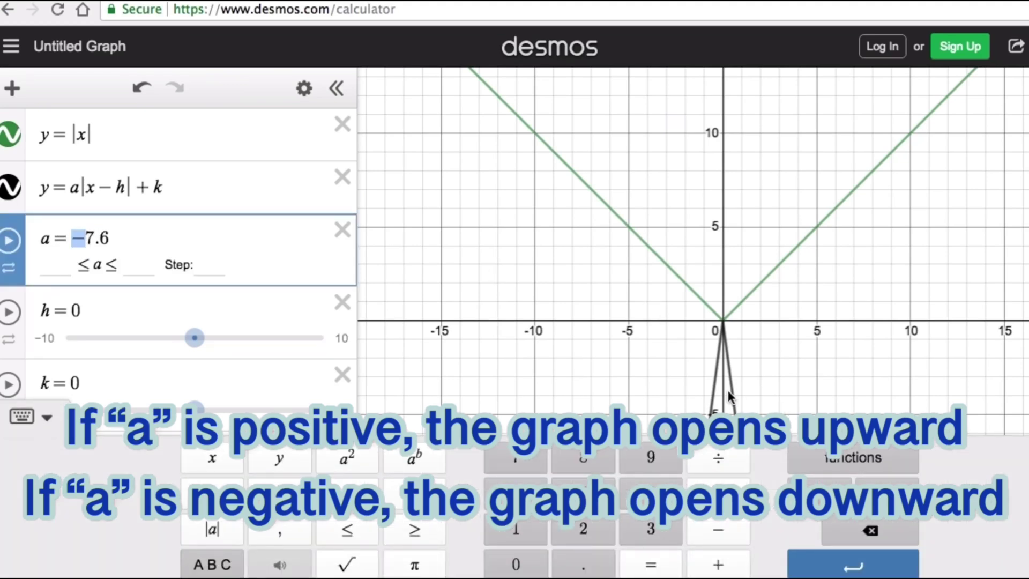
click(453, 247)
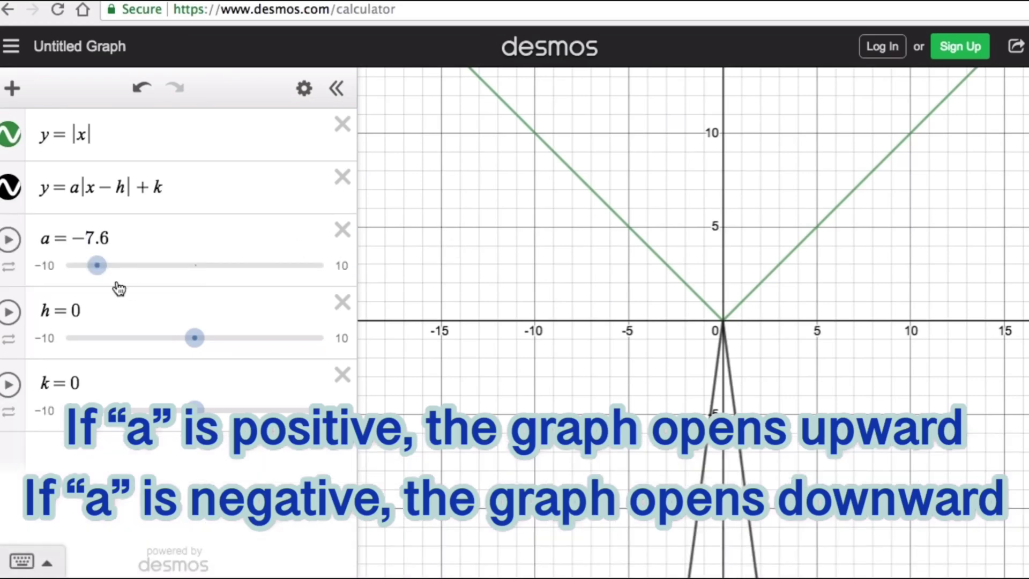
- Raise the a slider to 6 and lower it to 0 to compare the graph's opening
drag(99, 271, 273, 269)
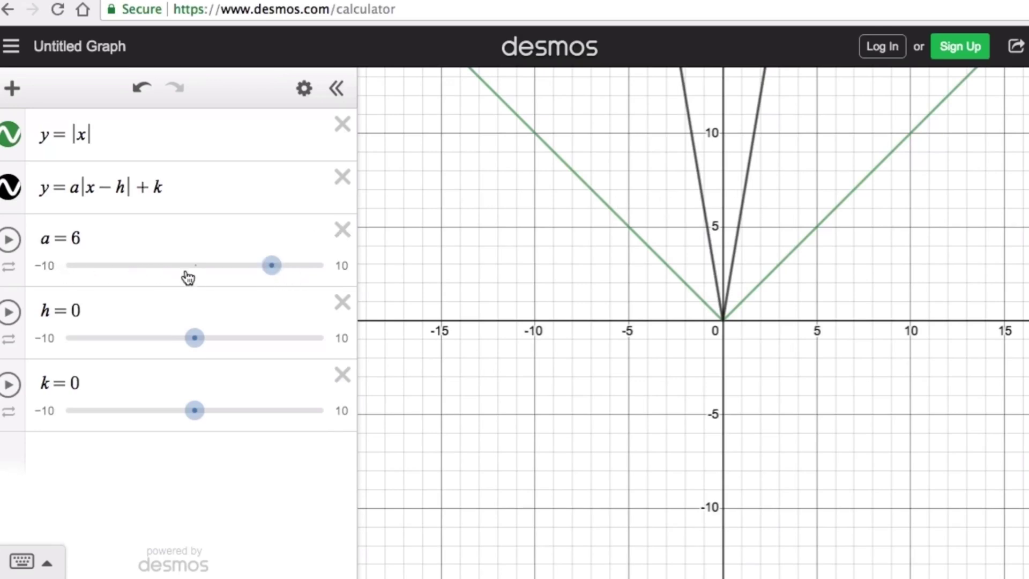
click(272, 271)
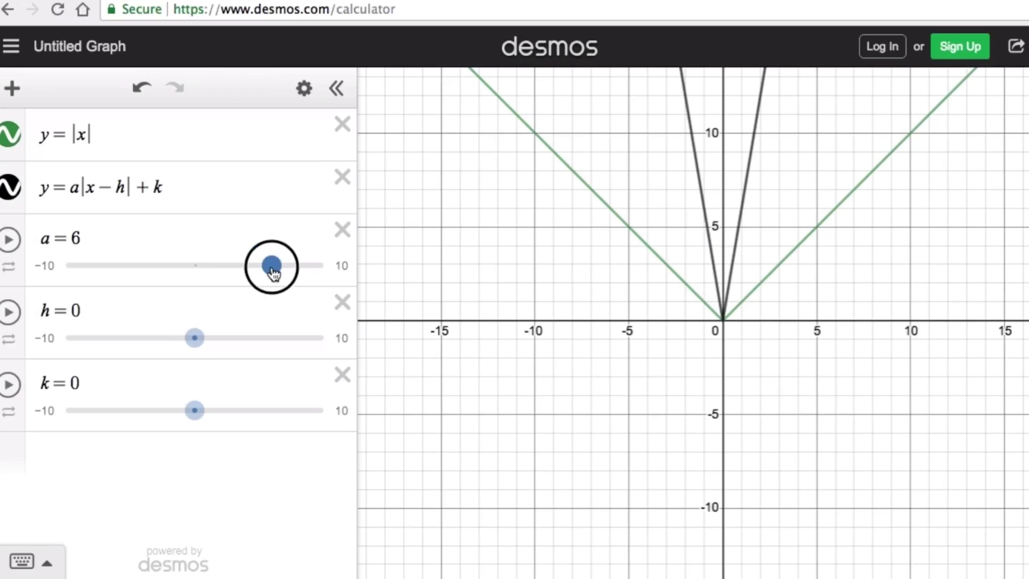
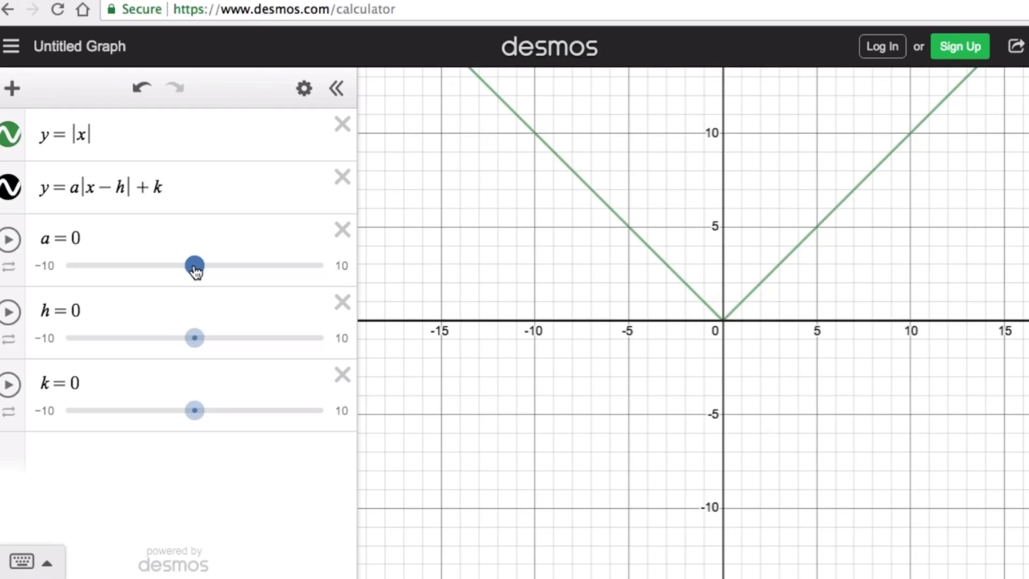
click(195, 268)
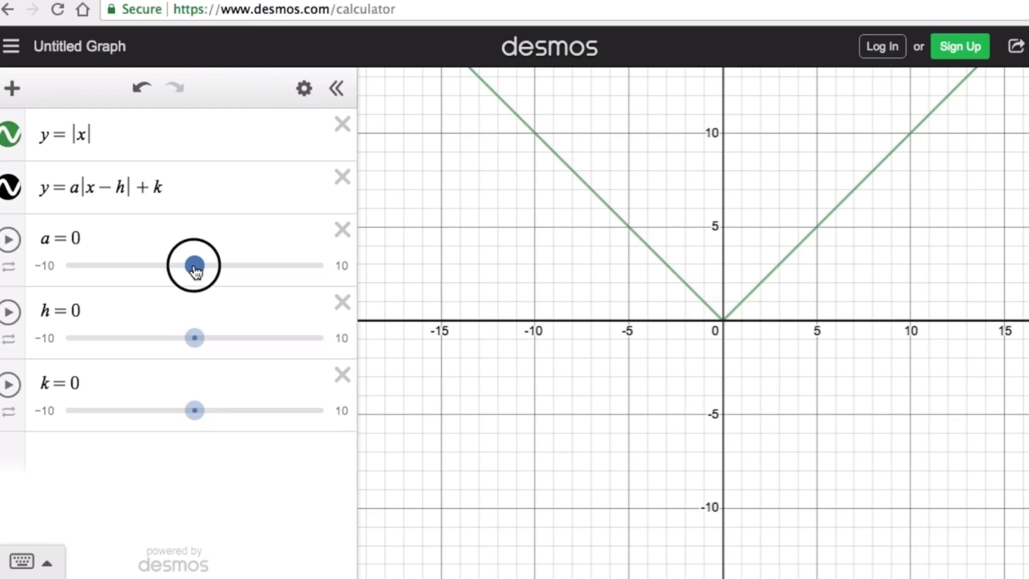
- Increase the a slider from zero to 0.7 and on to 1 to compare widths with y = |x|
drag(195, 270, 204, 271)
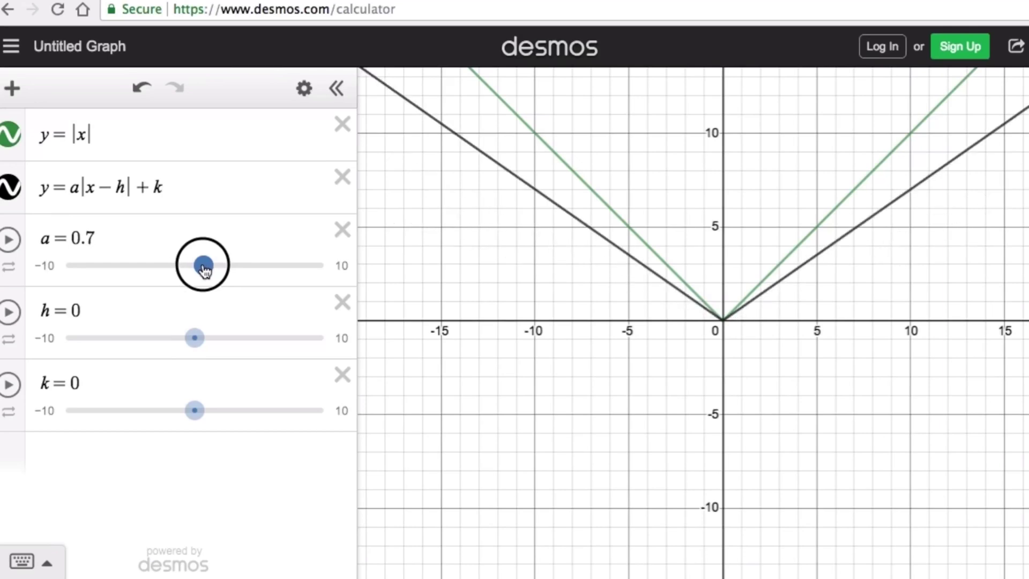
drag(205, 271, 209, 272)
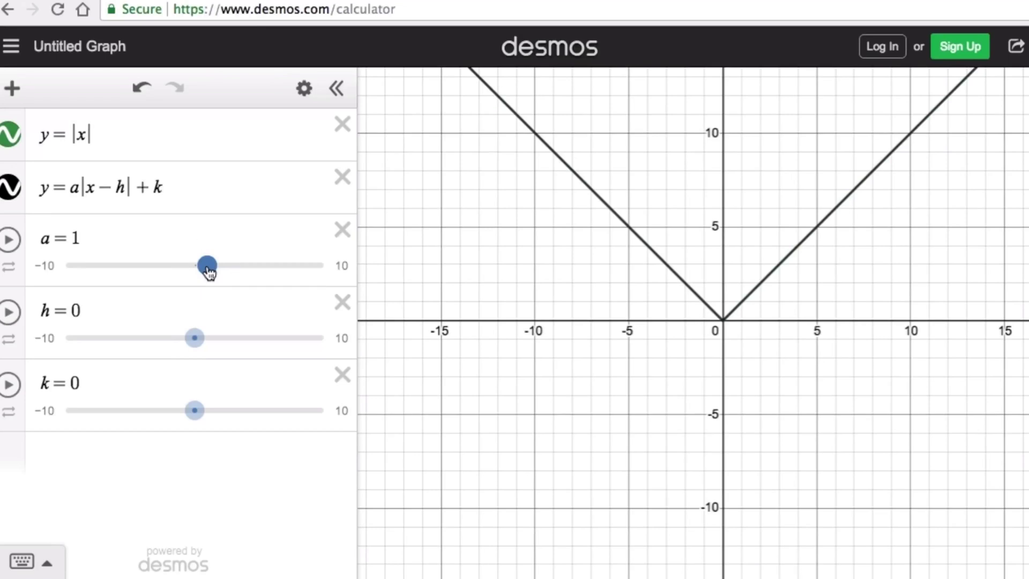
click(209, 272)
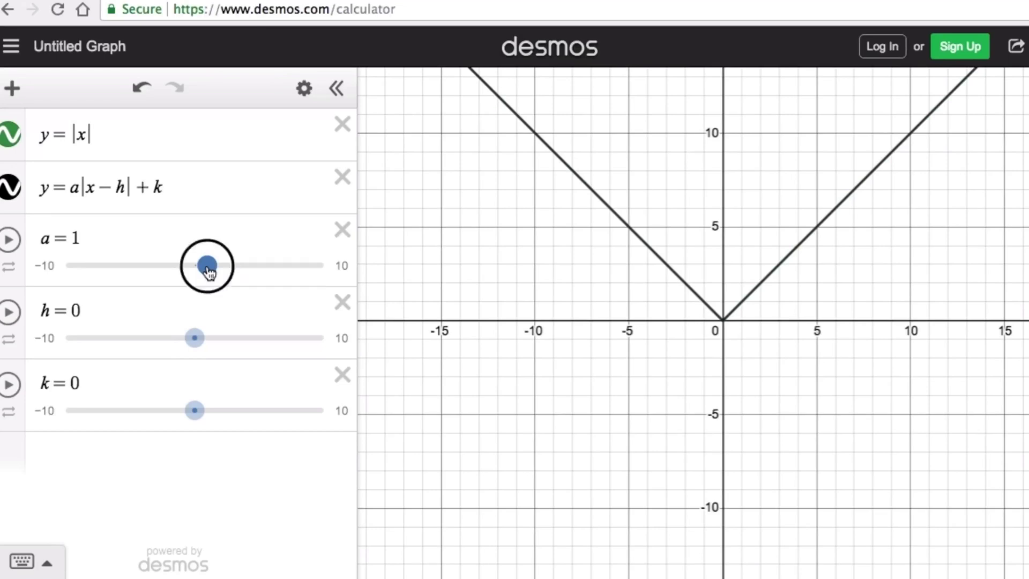
- Set the a slider to −1 and vary it in small increments between −1 and −0.5, ending at −0.5
drag(209, 272, 183, 272)
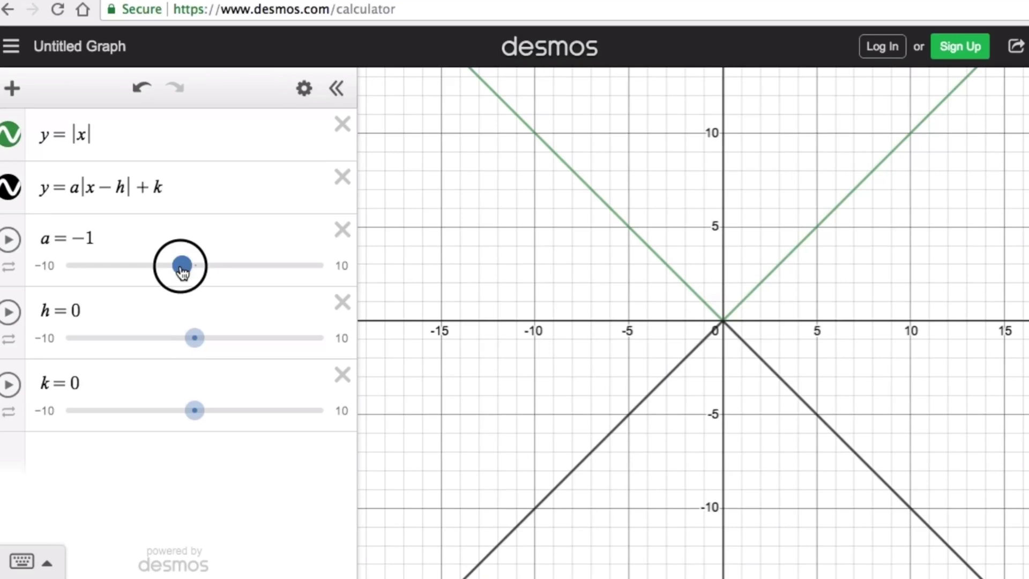
drag(182, 272, 184, 272)
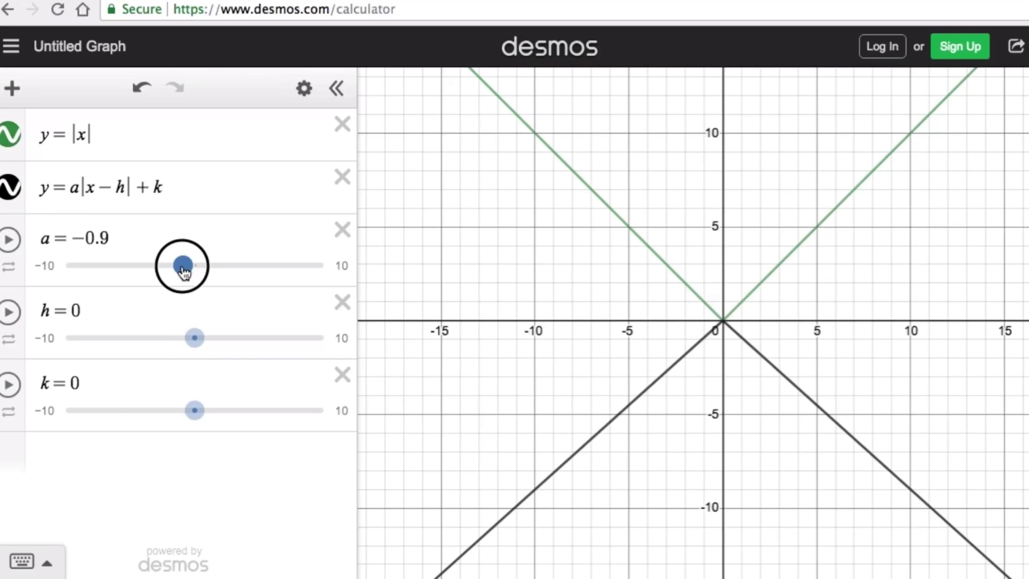
drag(184, 272, 185, 268)
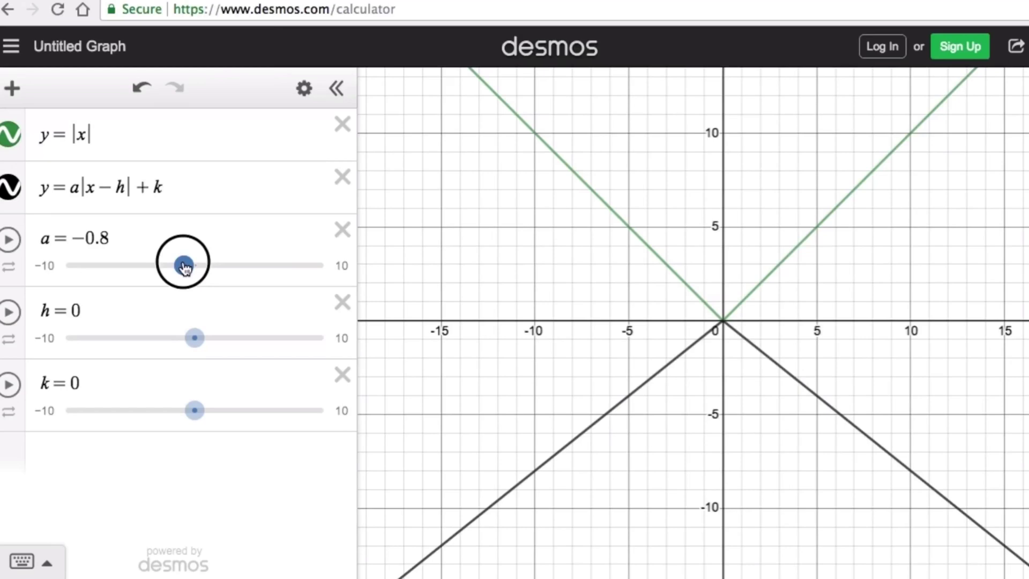
drag(185, 267, 186, 268)
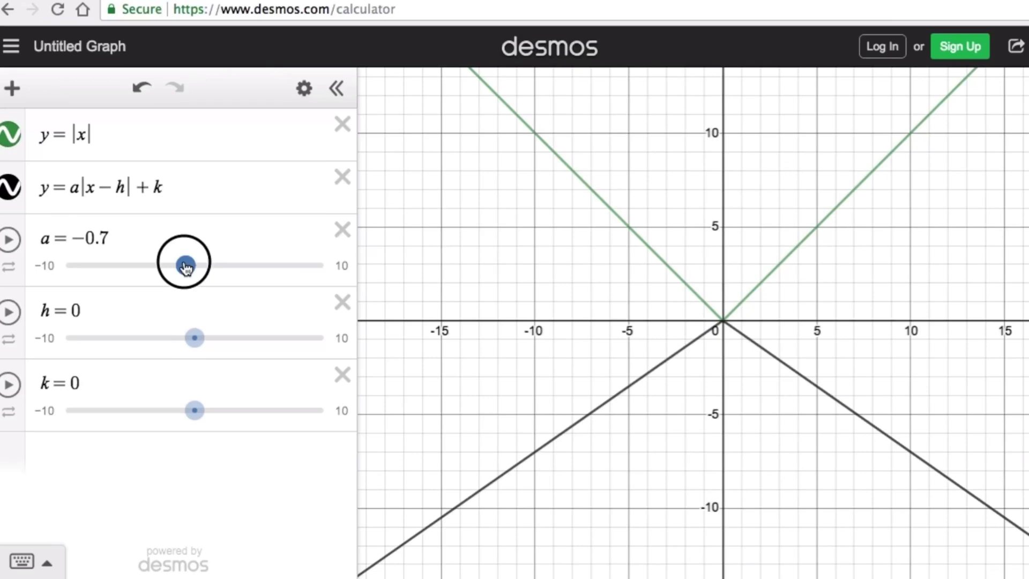
drag(186, 269, 184, 268)
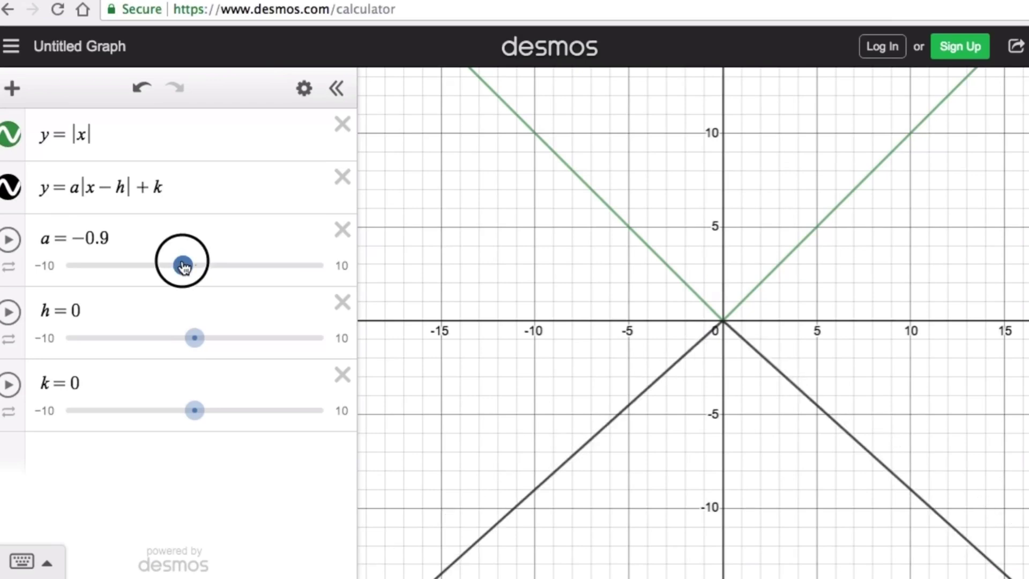
mouse_move(184, 267)
mouse_down()
mouse_move(201, 268)
mouse_move(189, 270)
mouse_up()
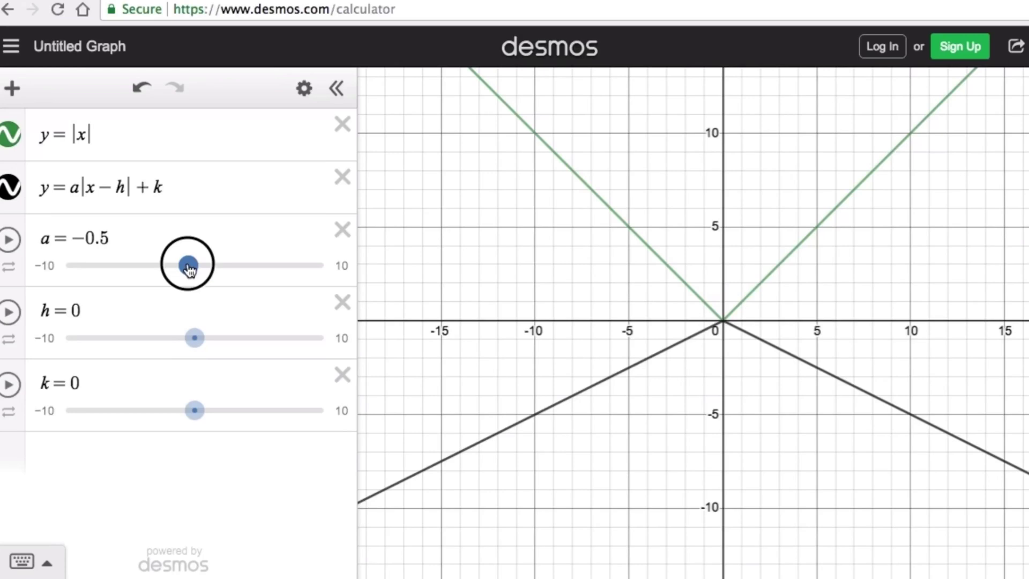
- Set the a slider to 1 so the transformed graph matches y = |x|
mouse_move(189, 270)
mouse_down()
mouse_move(219, 268)
mouse_move(208, 268)
mouse_up()
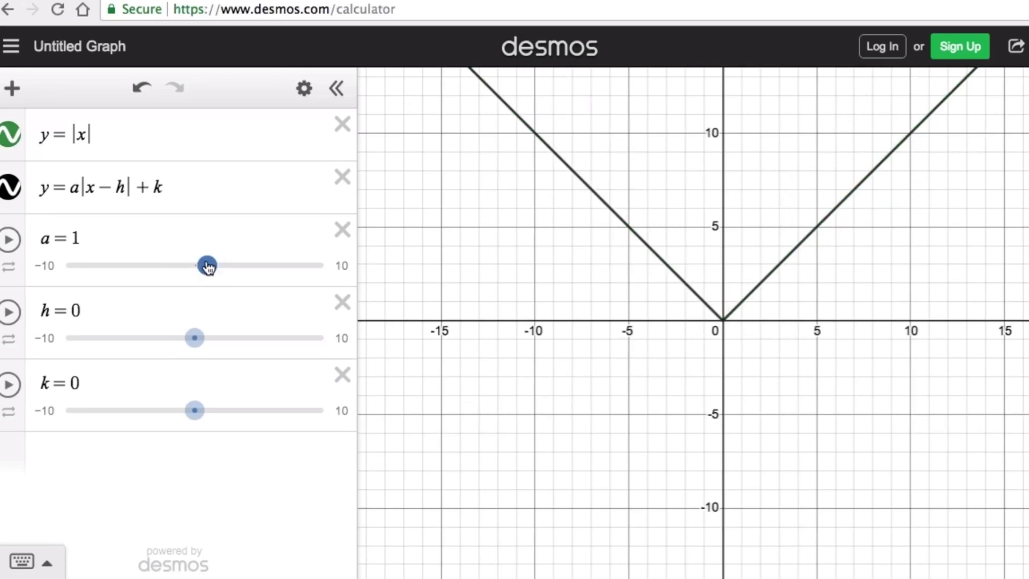
click(208, 266)
click(207, 266)
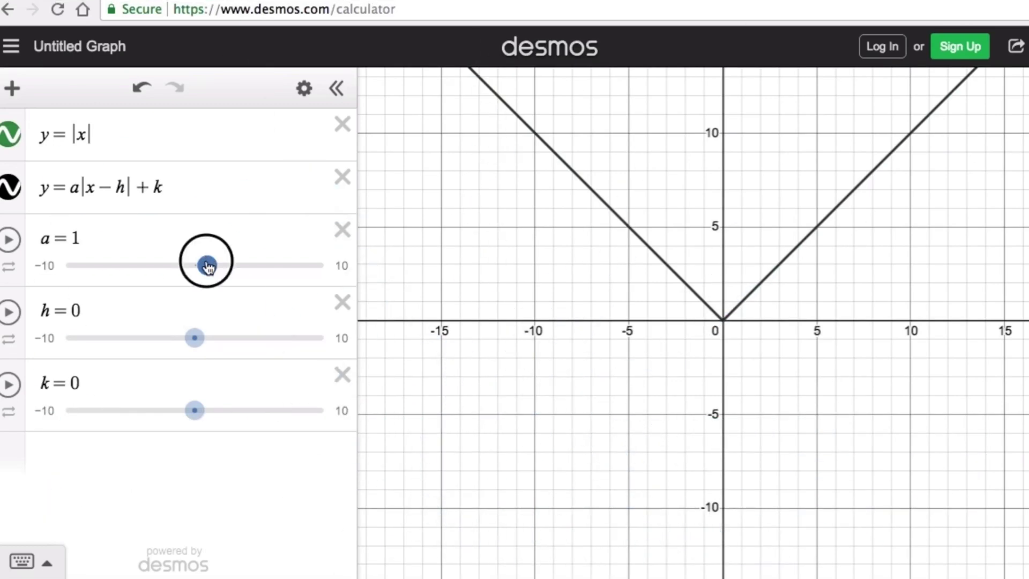
- Sweep the a slider to 4 and down to −9.2, and leave it at 2.4
drag(208, 266, 246, 265)
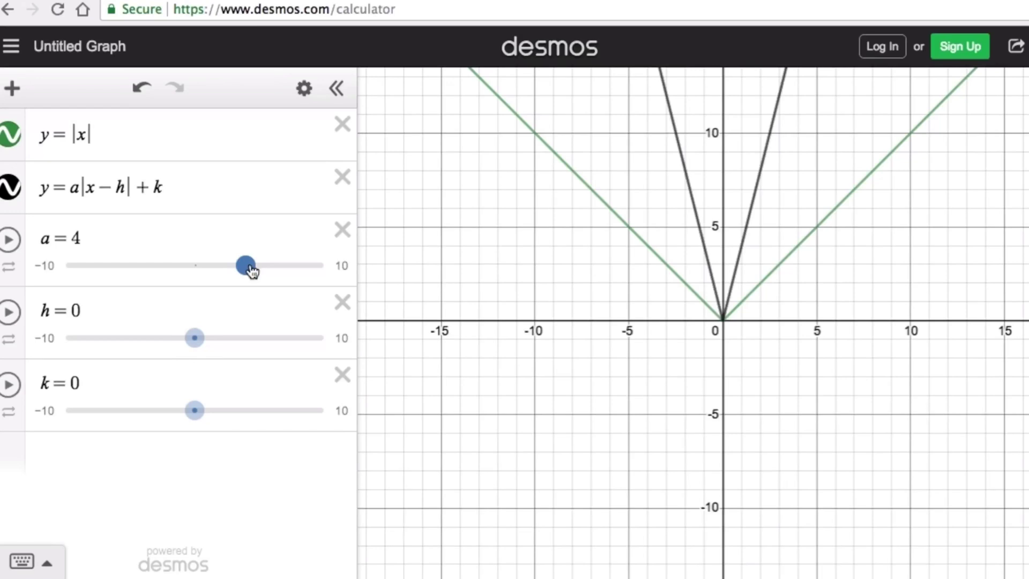
drag(250, 269, 77, 274)
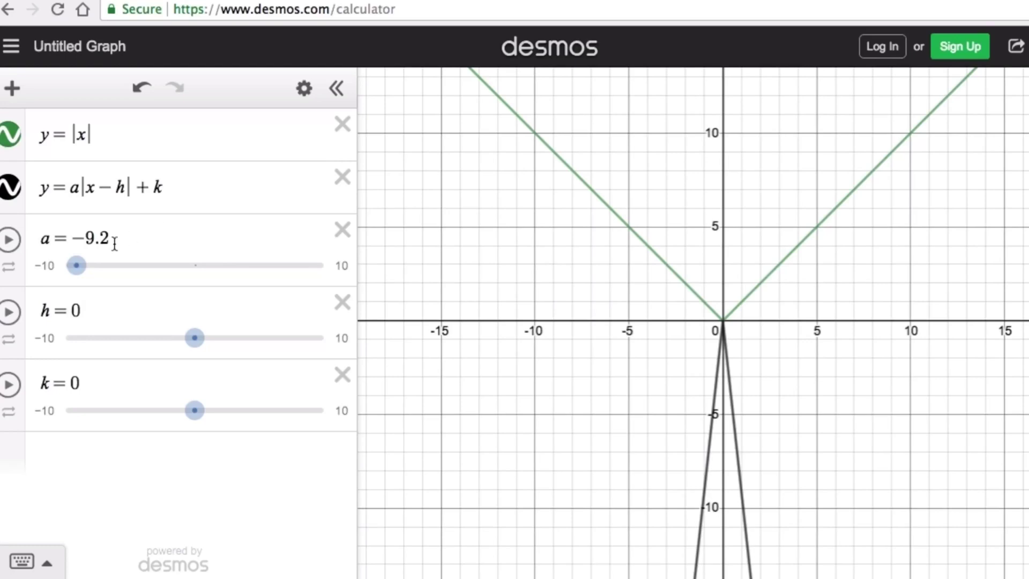
drag(76, 267, 227, 262)
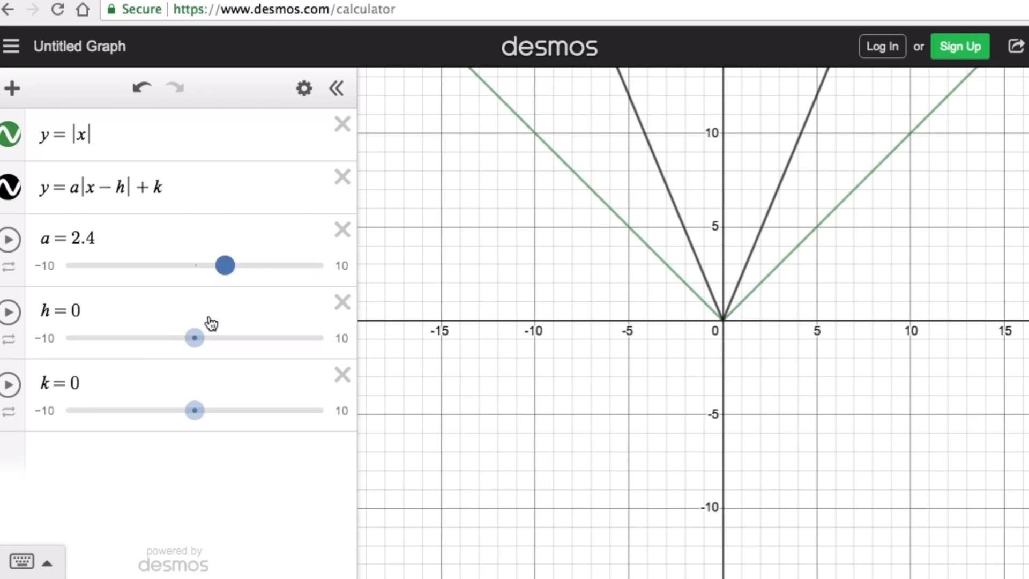
- Shift the transformed graph's vertex by setting h to 6.7 and k to −6.5 with their sliders
drag(196, 348, 282, 351)
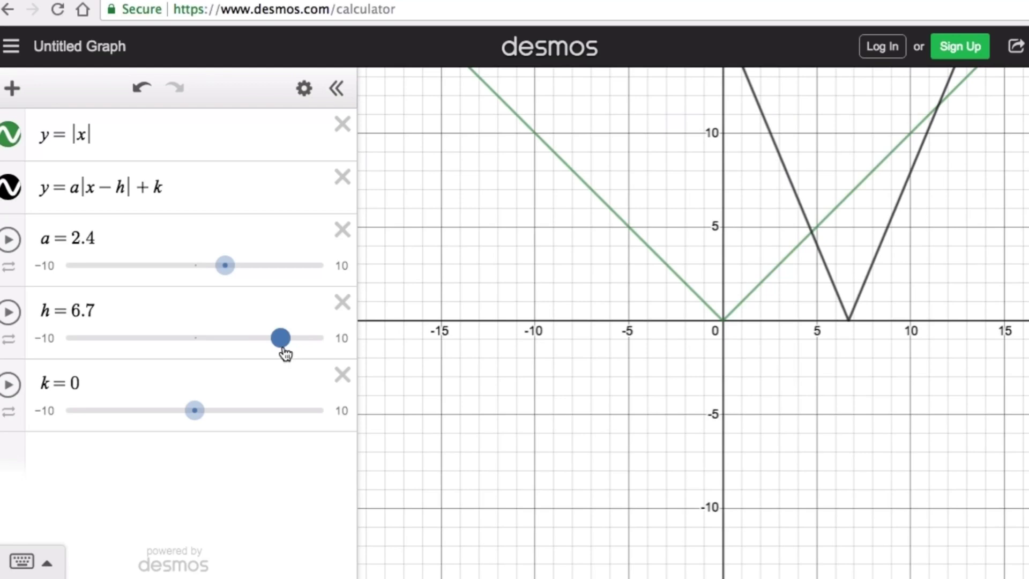
click(196, 412)
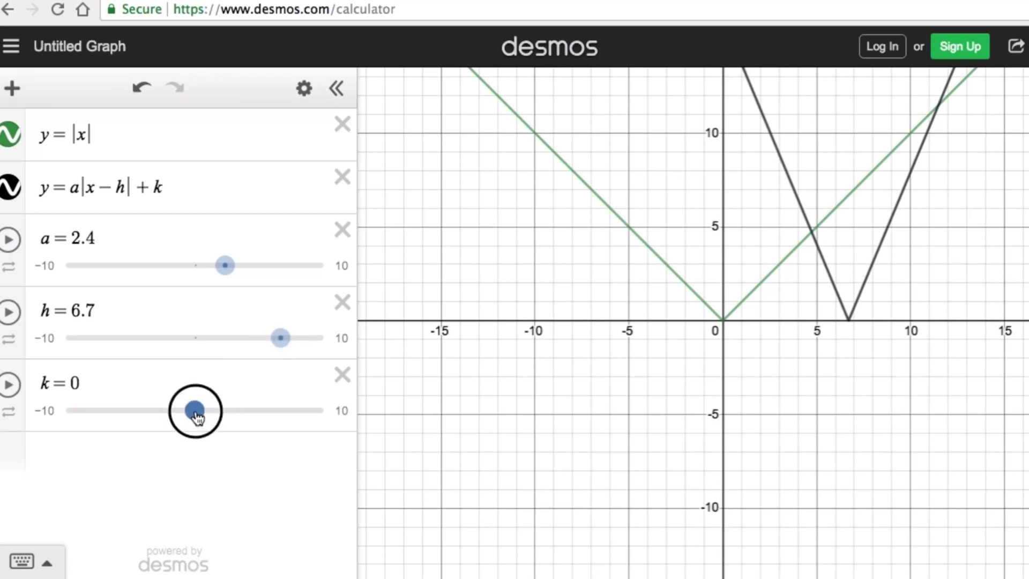
drag(198, 417, 113, 420)
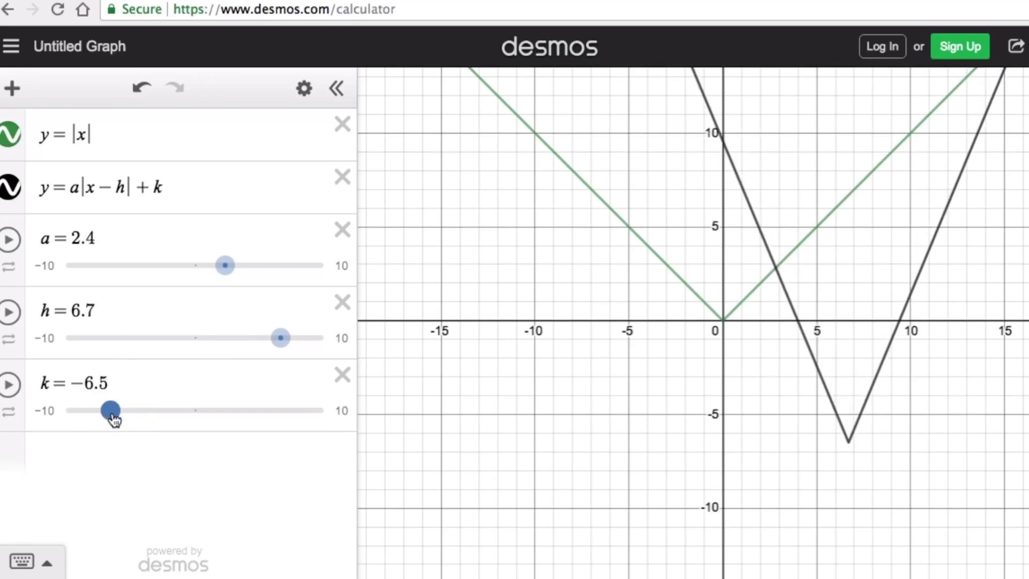